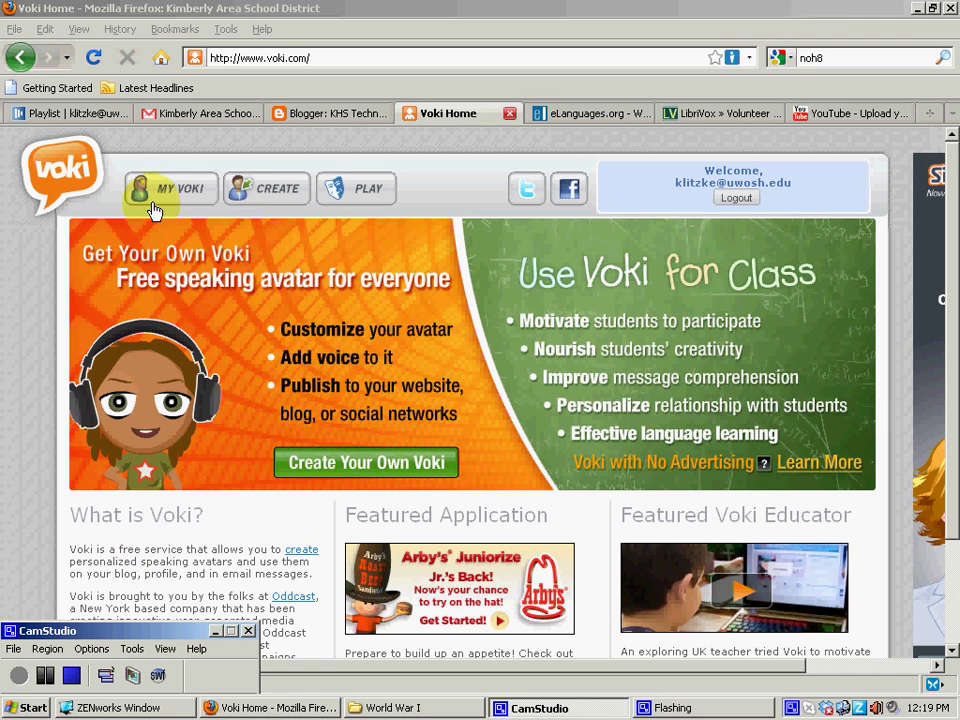
# - Open Voki's create page and let the character editor load with the default avatar
pyautogui.click(283, 195)
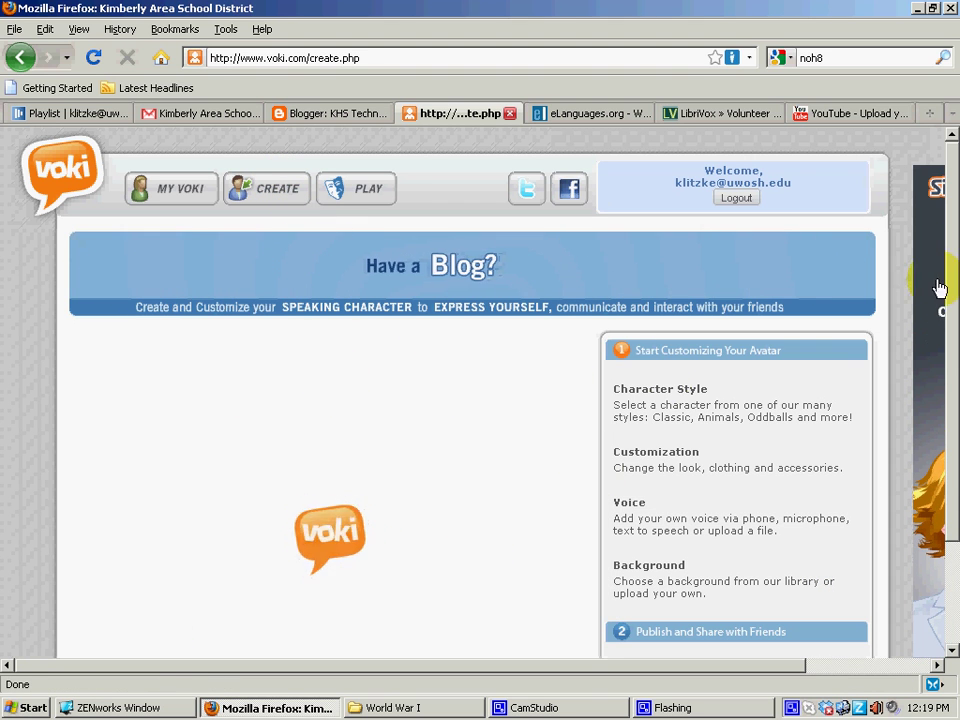
pyautogui.scroll(-1, 953, 257)
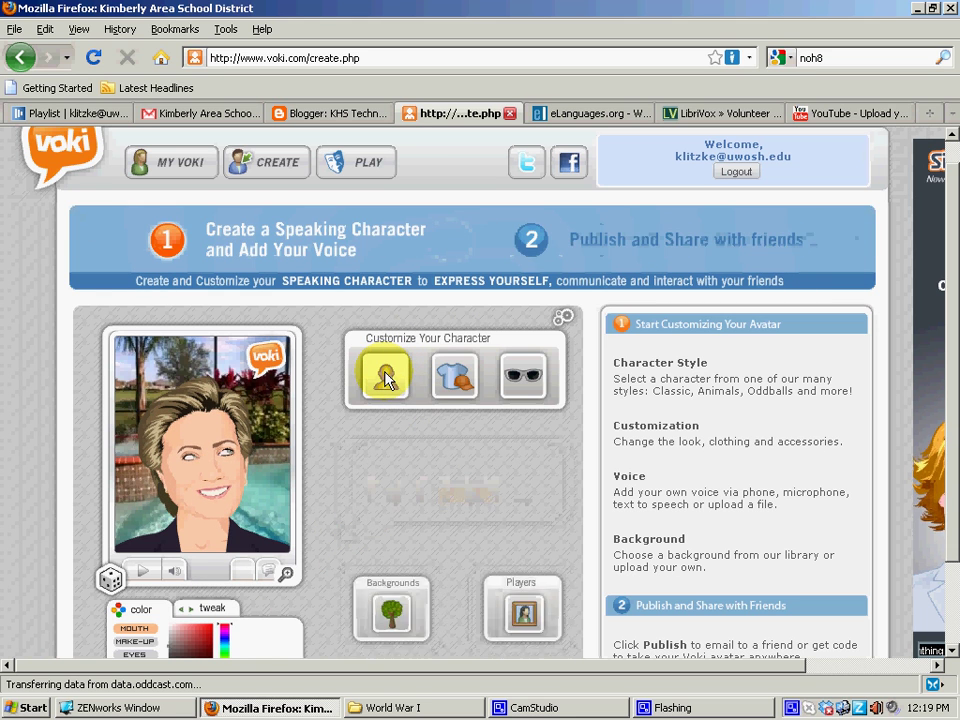
# - Browse the character categories to reach the VIP collection
pyautogui.click(387, 377)
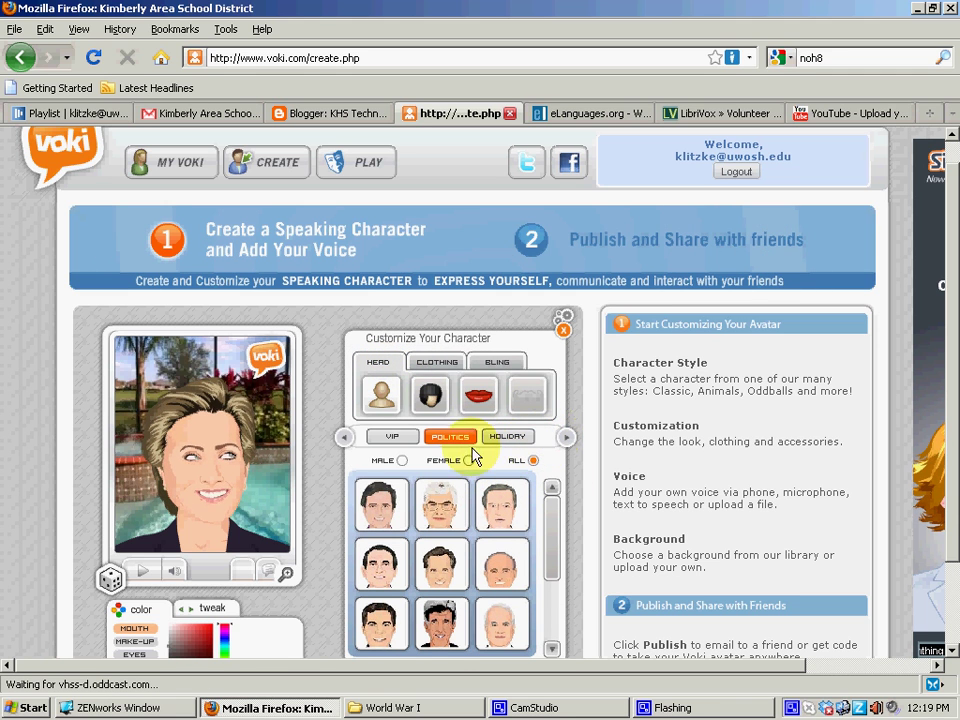
pyautogui.click(343, 440)
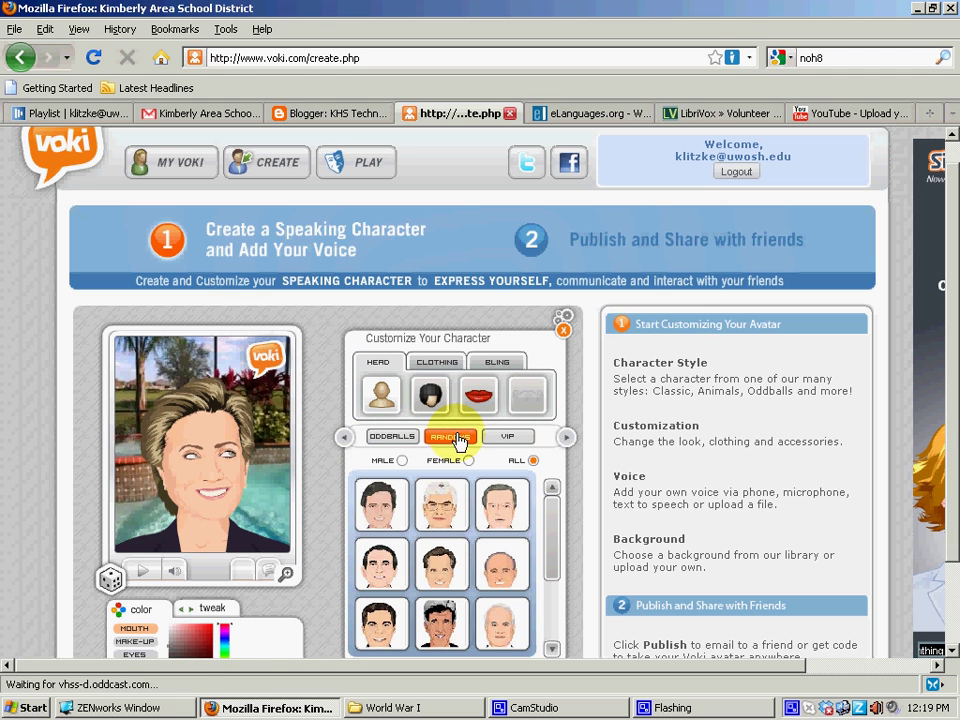
pyautogui.click(455, 438)
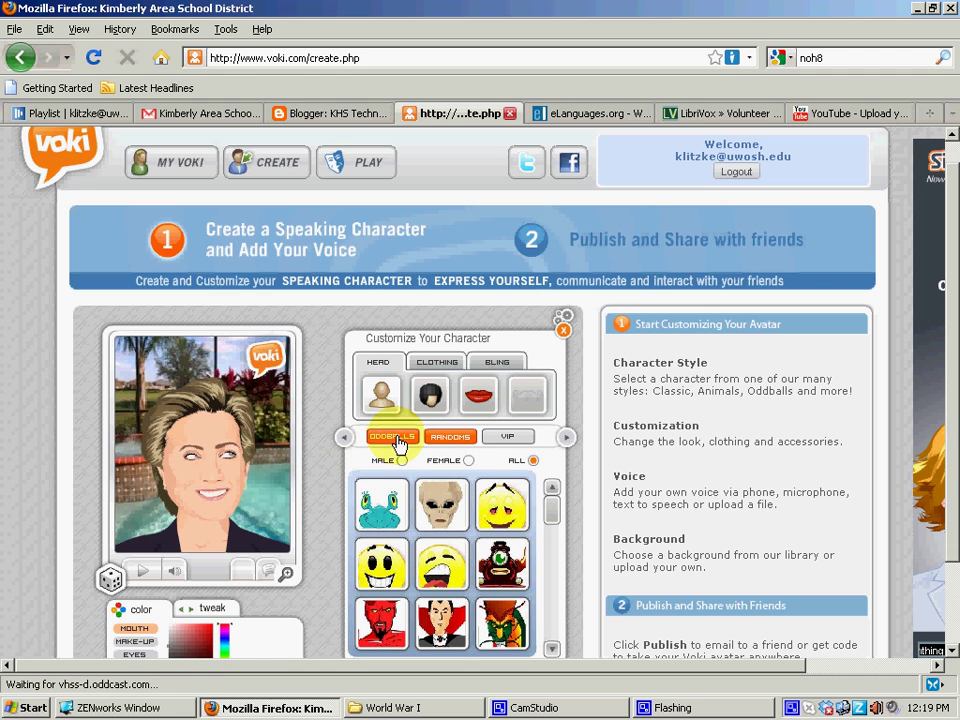
pyautogui.click(345, 439)
pyautogui.click(345, 439)
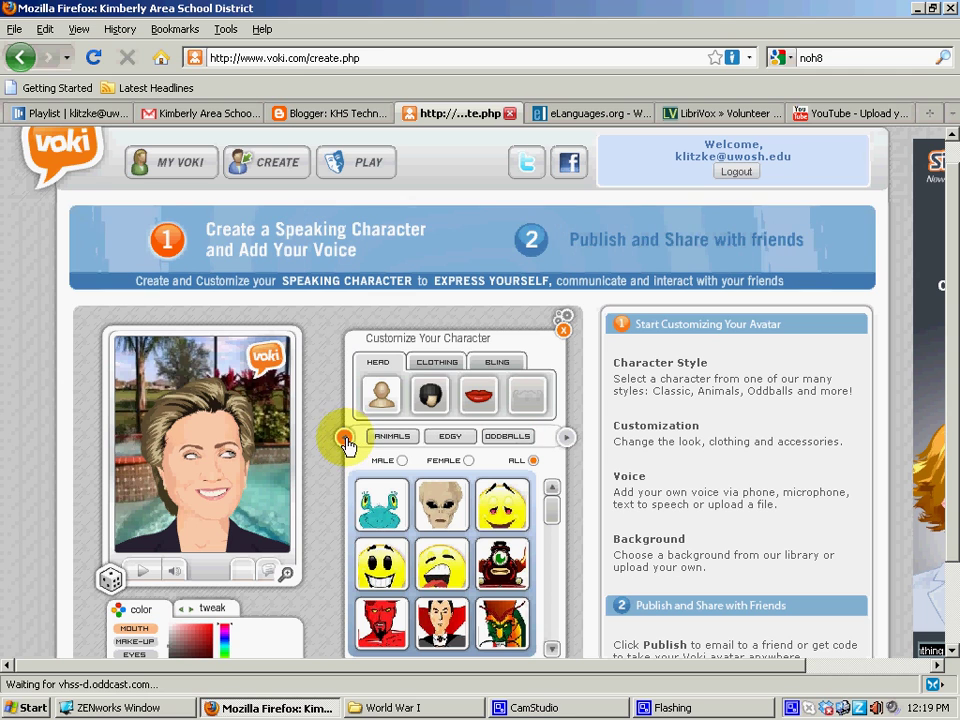
pyautogui.click(344, 438)
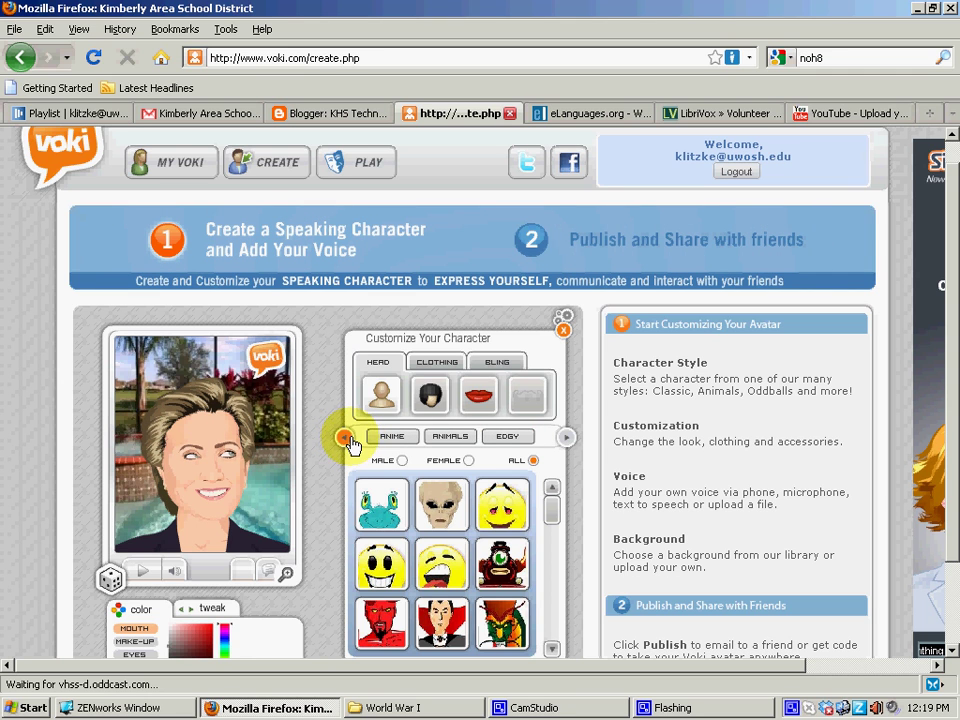
pyautogui.click(344, 438)
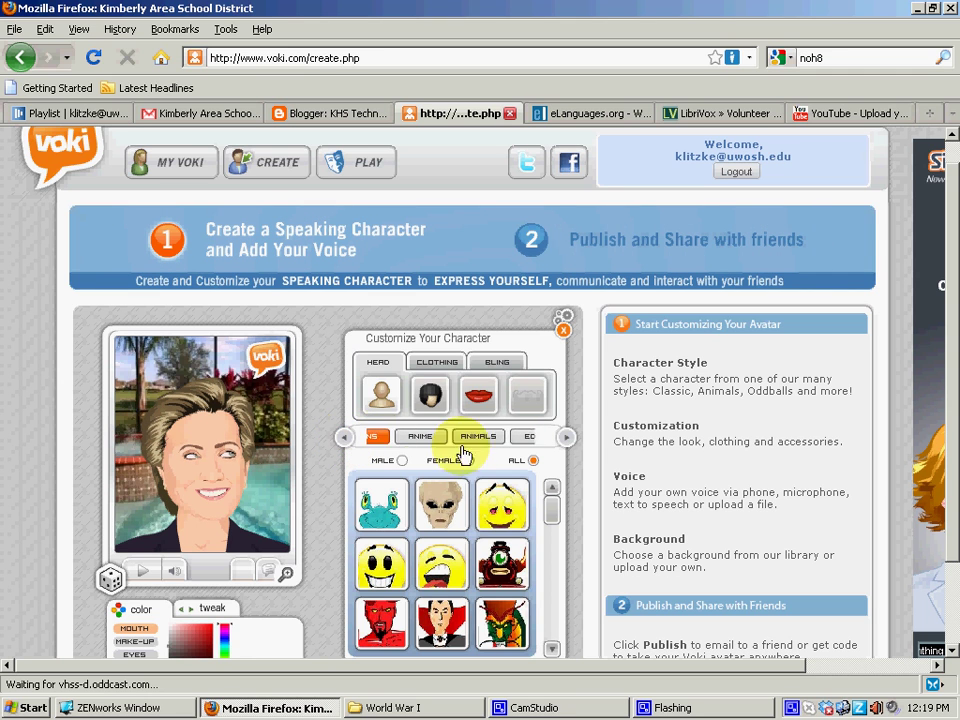
pyautogui.click(565, 440)
pyautogui.click(565, 440)
pyautogui.click(565, 440)
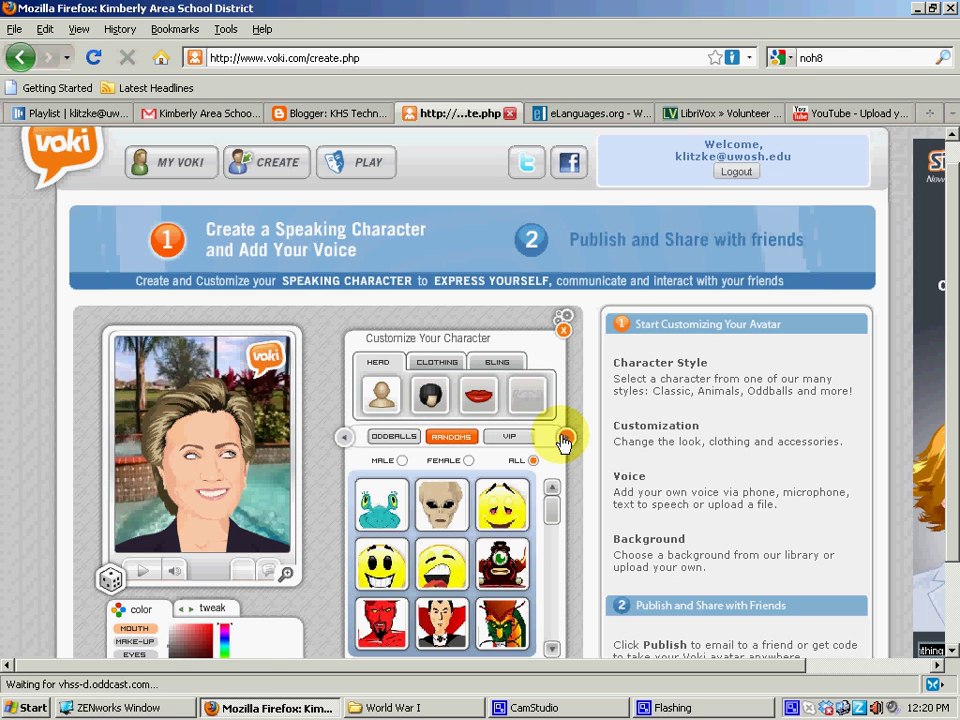
pyautogui.click(565, 440)
pyautogui.click(451, 437)
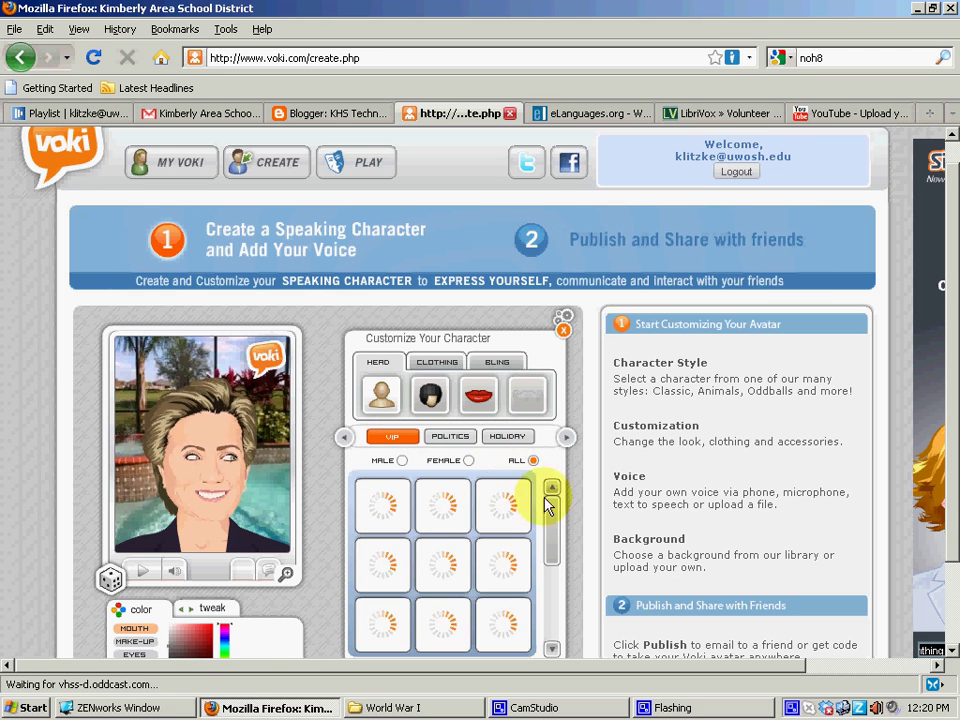
# - Choose the gray-haired man in a suit from the VIP characters
pyautogui.moveTo(553, 521); pyautogui.dragTo(556, 632)
pyautogui.click(515, 578)
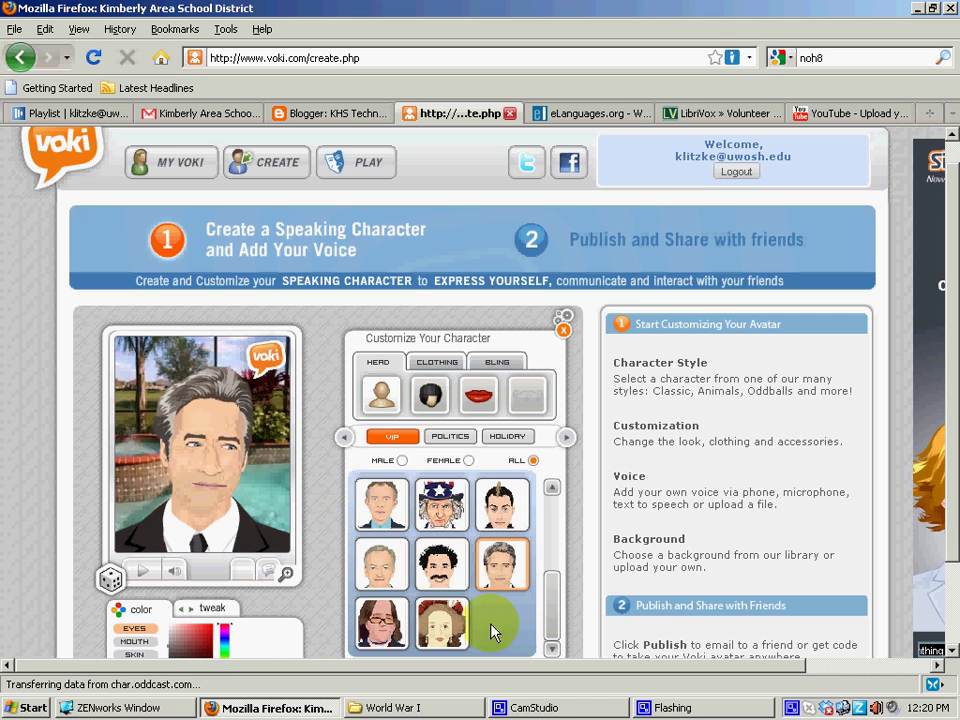
pyautogui.scroll(-1, 955, 373)
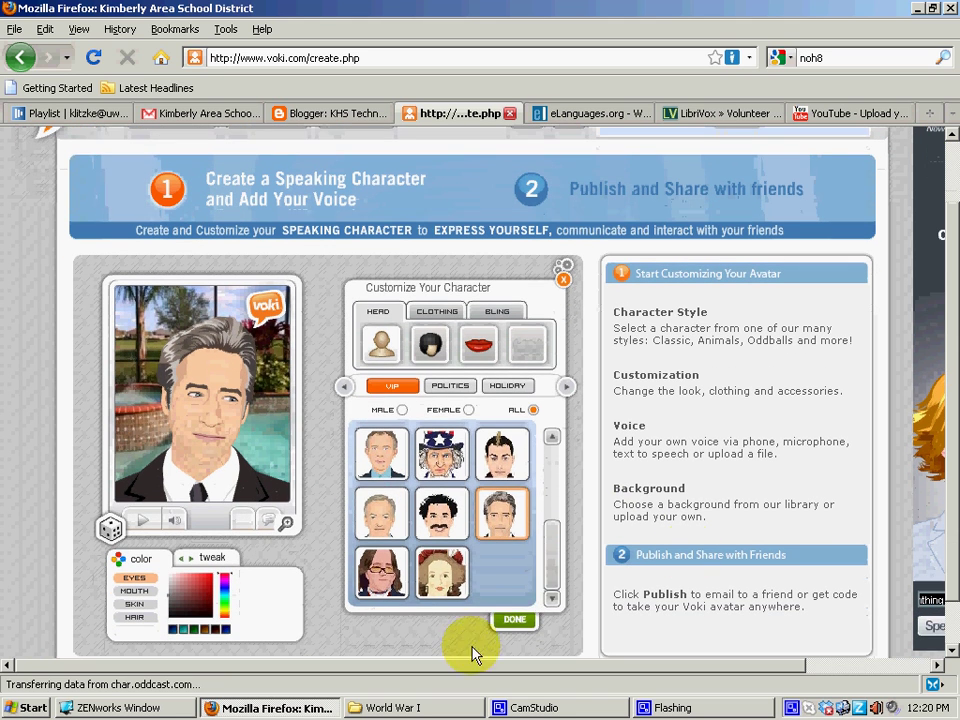
pyautogui.click(507, 642)
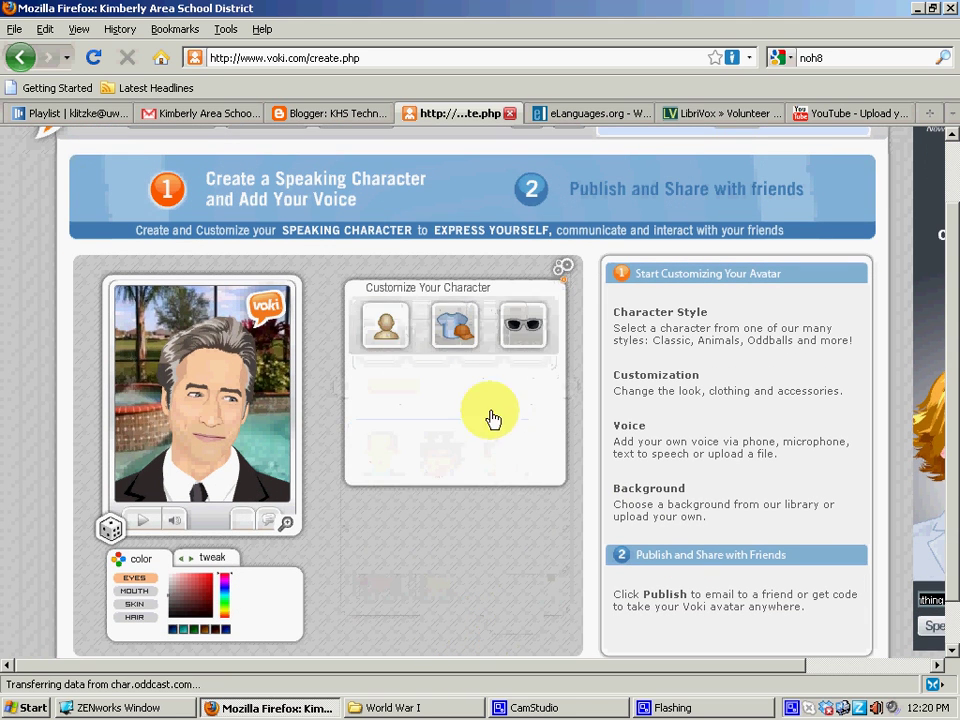
# - Try the bandana shirt, then dress the man in the black costume suit with blue tie
pyautogui.click(456, 331)
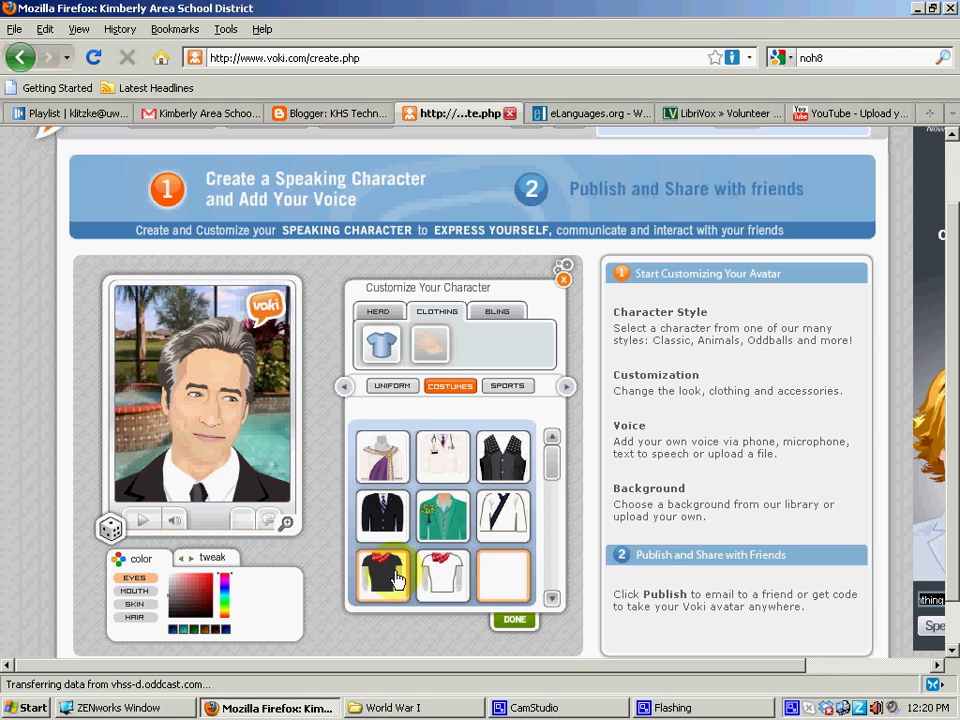
pyautogui.click(398, 579)
pyautogui.moveTo(553, 467)
pyautogui.mouseDown()
pyautogui.moveTo(555, 505)
pyautogui.moveTo(553, 461)
pyautogui.mouseUp()
pyautogui.click(386, 508)
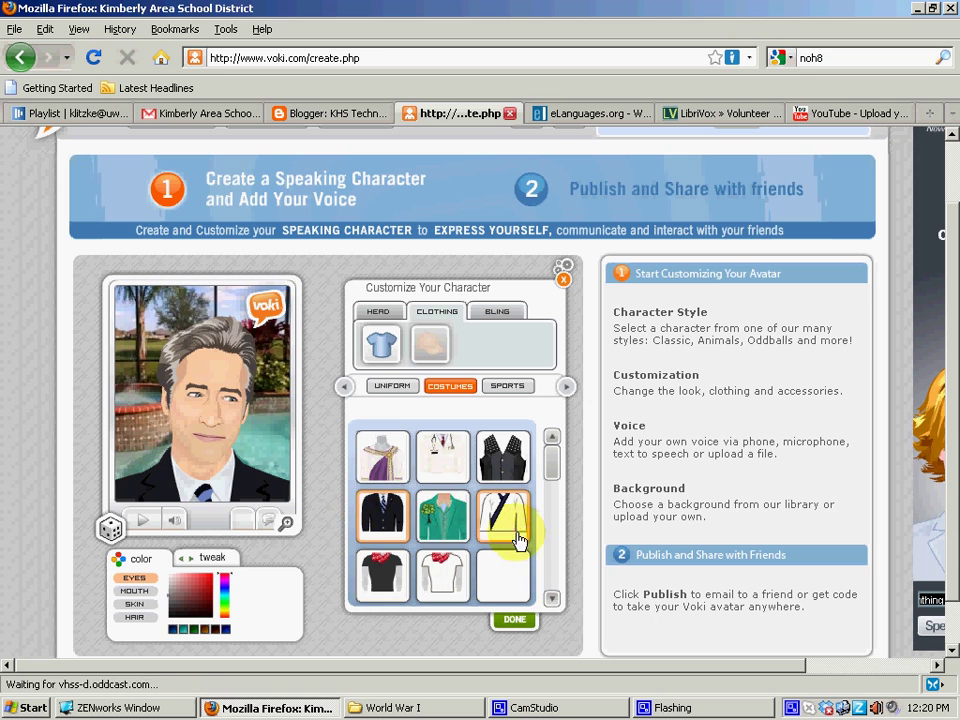
pyautogui.click(566, 389)
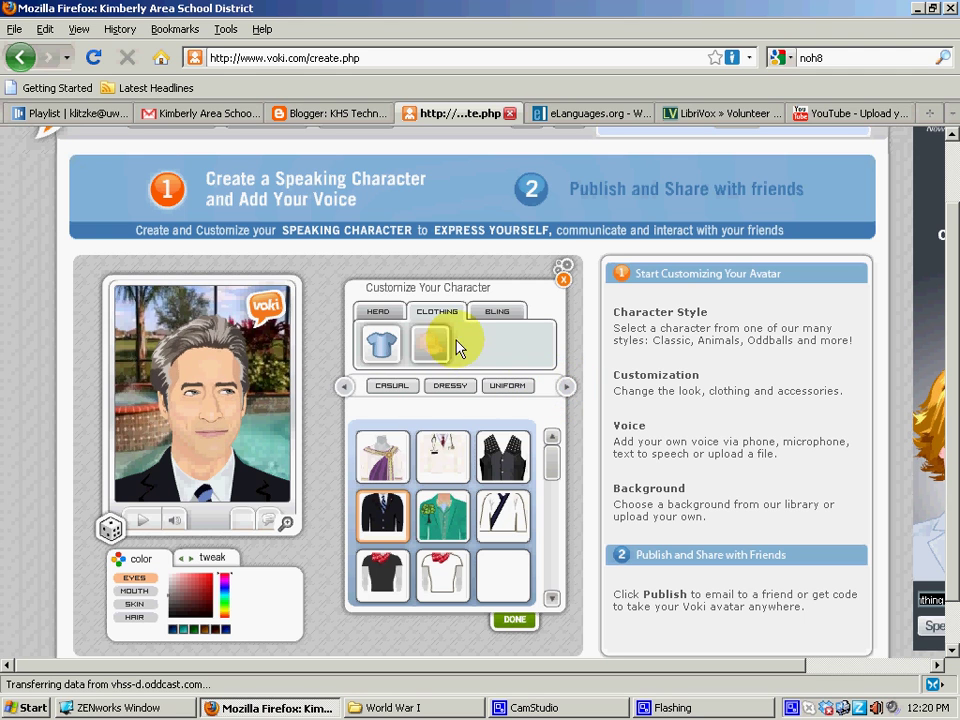
pyautogui.click(380, 312)
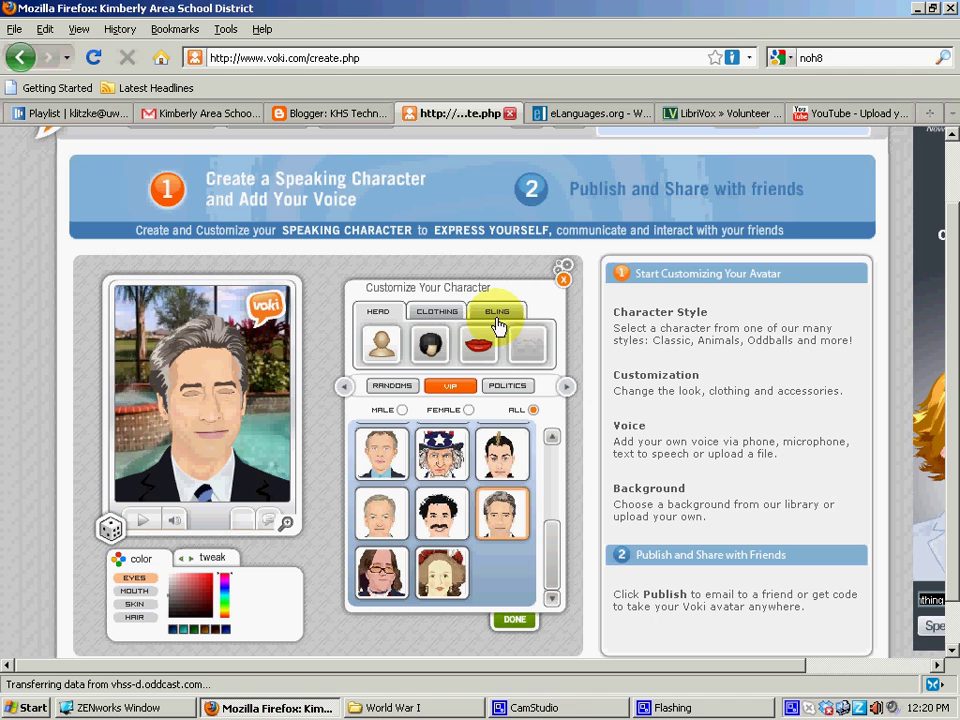
# - Close the Customize Your Character panel with DONE
pyautogui.click(510, 619)
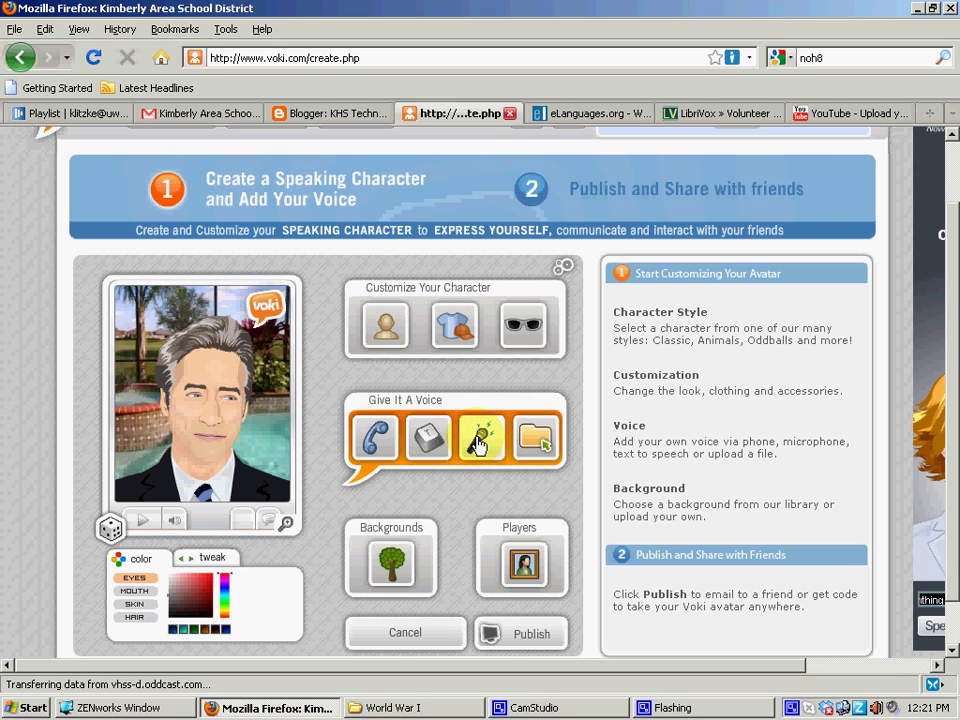
# - Allow microphone access and record a spoken voice message for the avatar
pyautogui.click(480, 443)
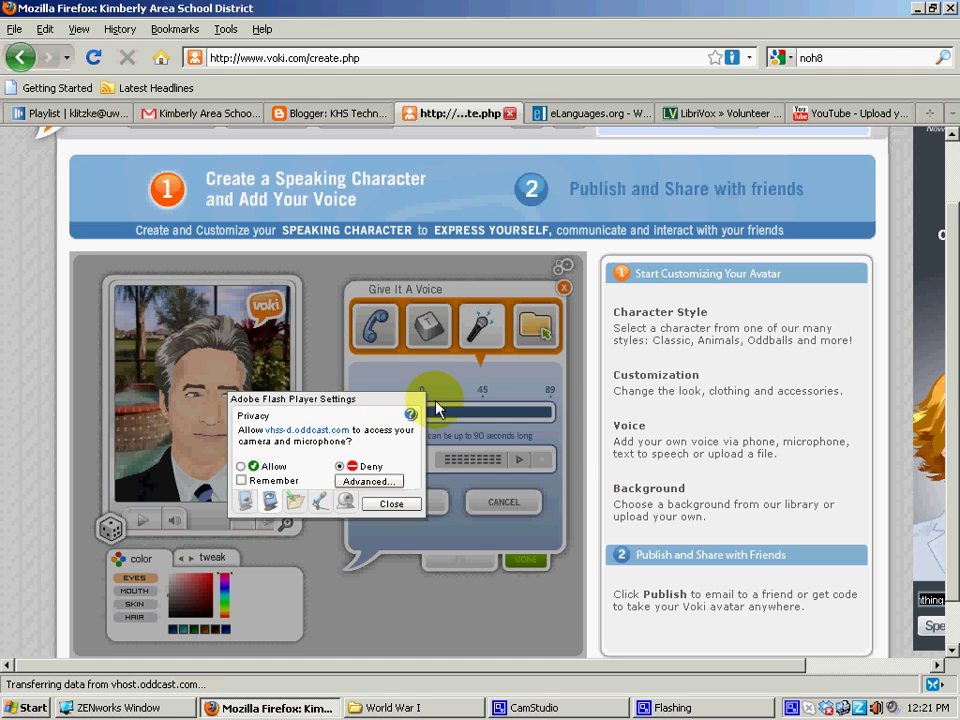
pyautogui.click(385, 504)
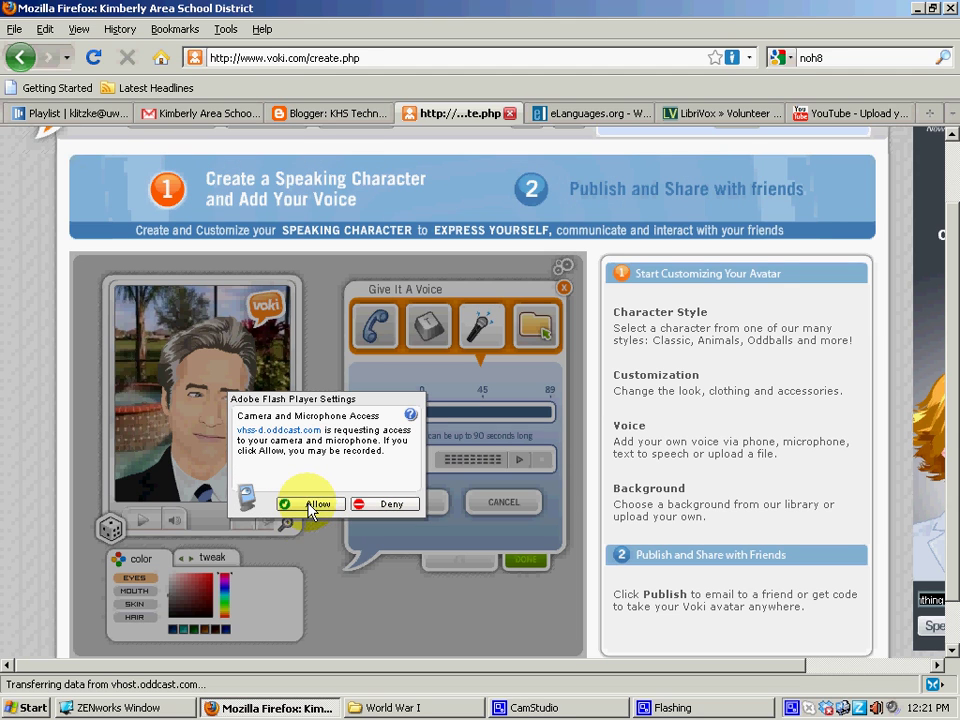
pyautogui.click(312, 505)
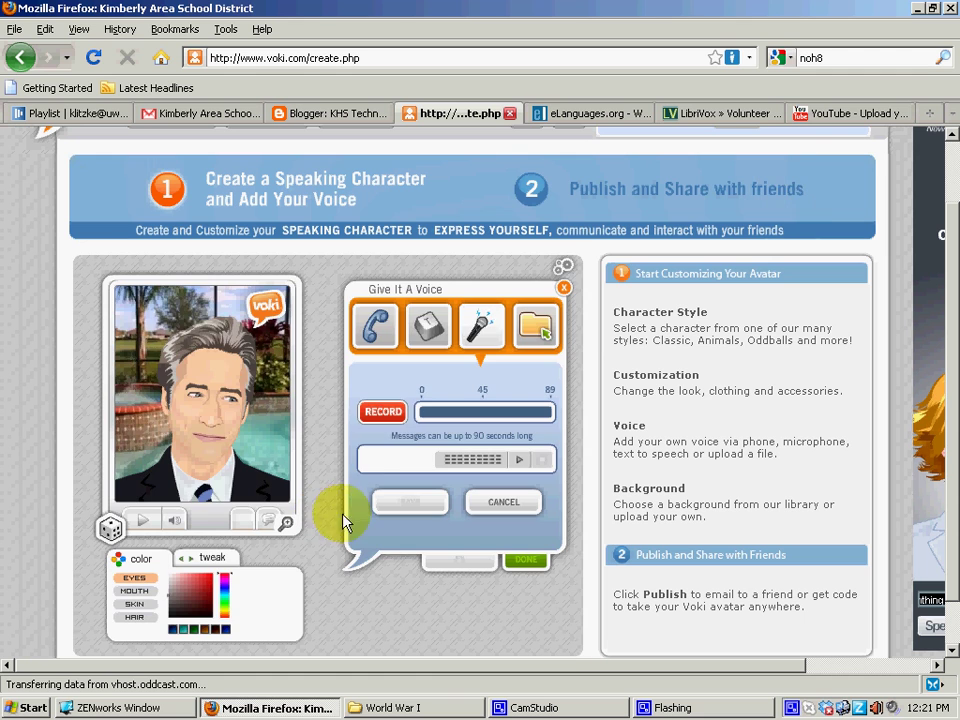
pyautogui.click(385, 412)
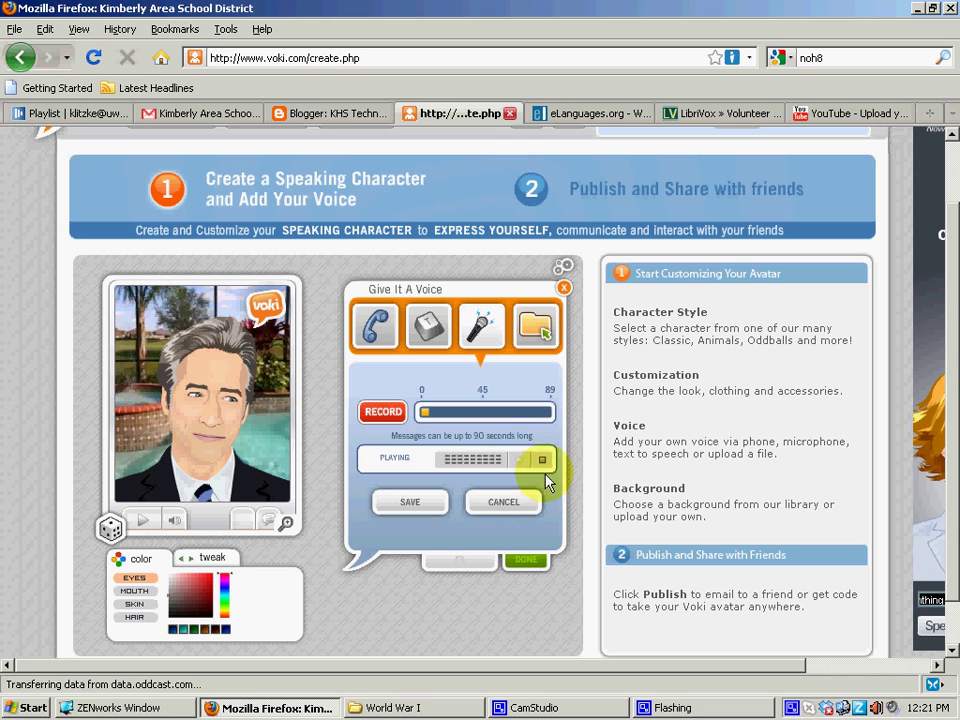
# - Save the recording as audio clip 'jon' and close the recording panel
pyautogui.click(403, 508)
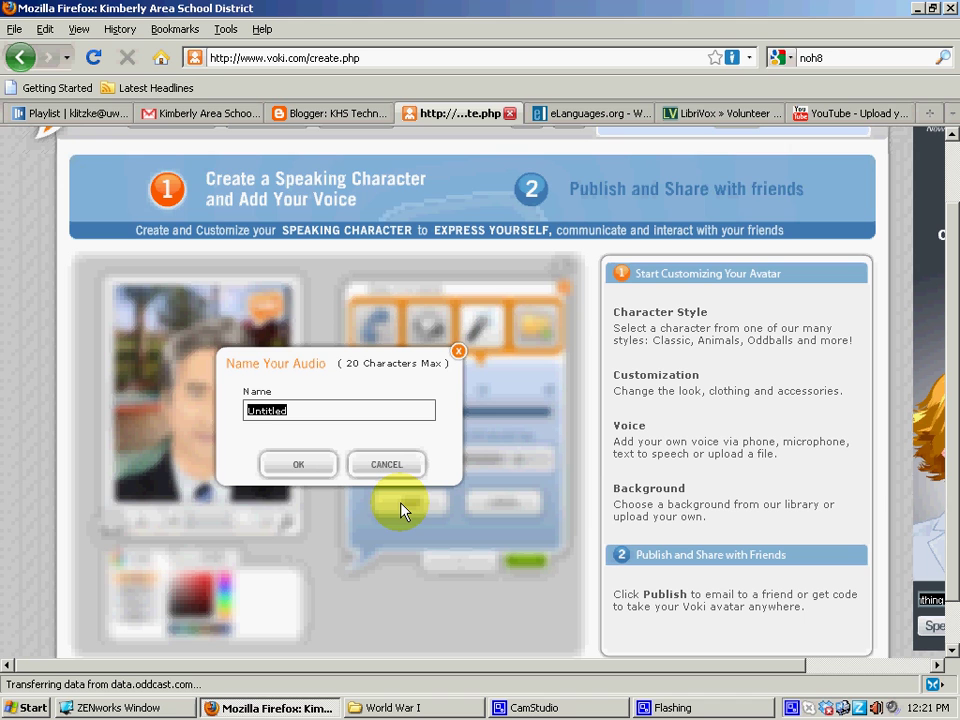
pyautogui.write('sam')
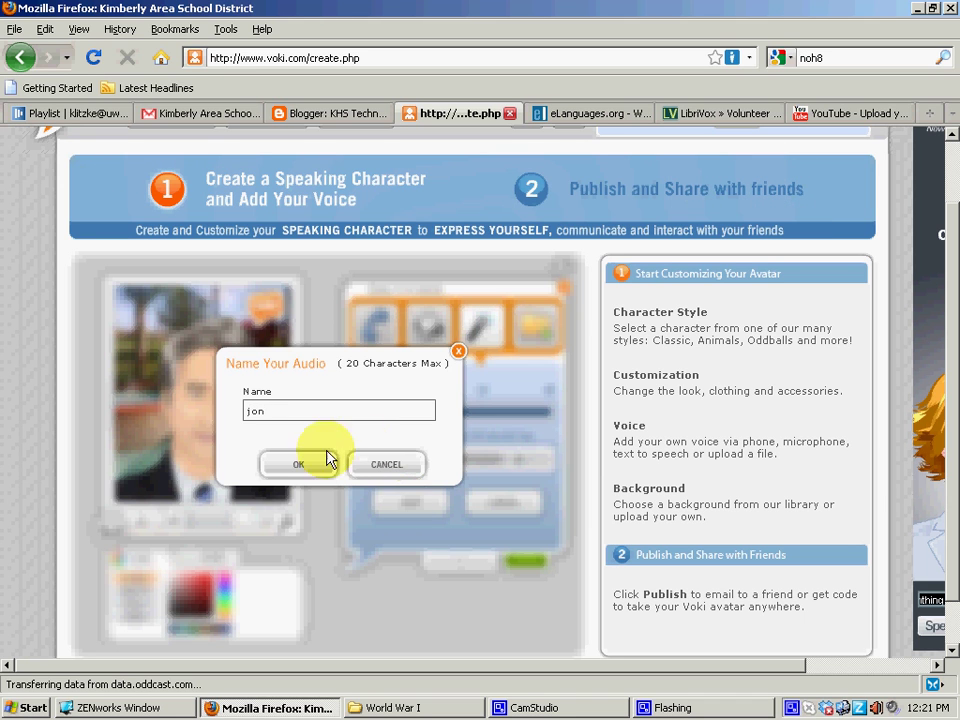
pyautogui.click(324, 462)
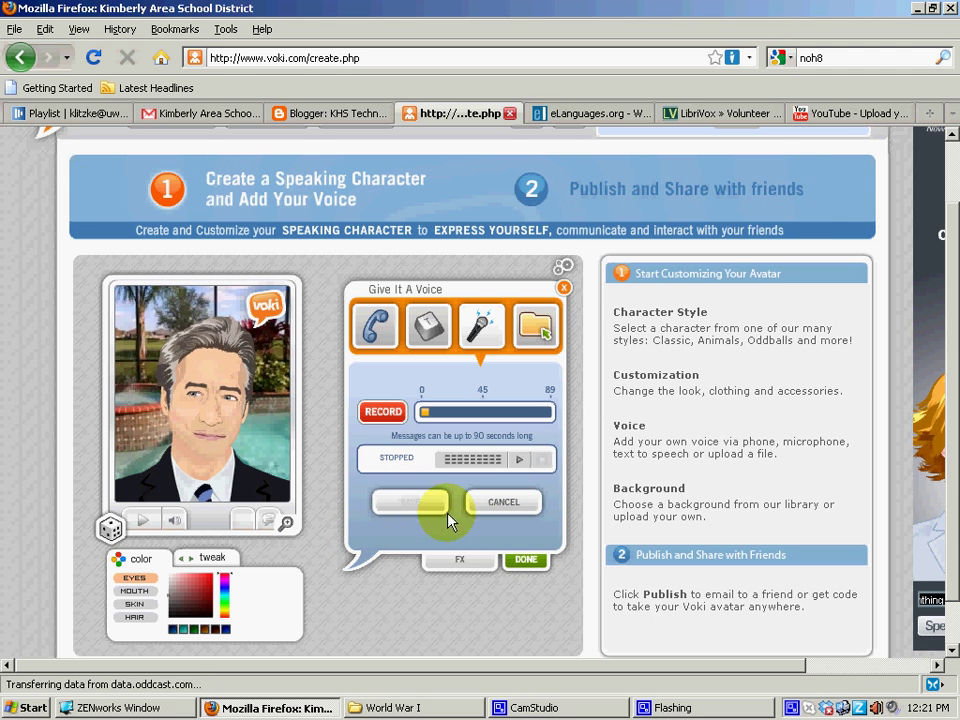
pyautogui.scroll(-1, 460, 515)
pyautogui.scroll(1, 460, 511)
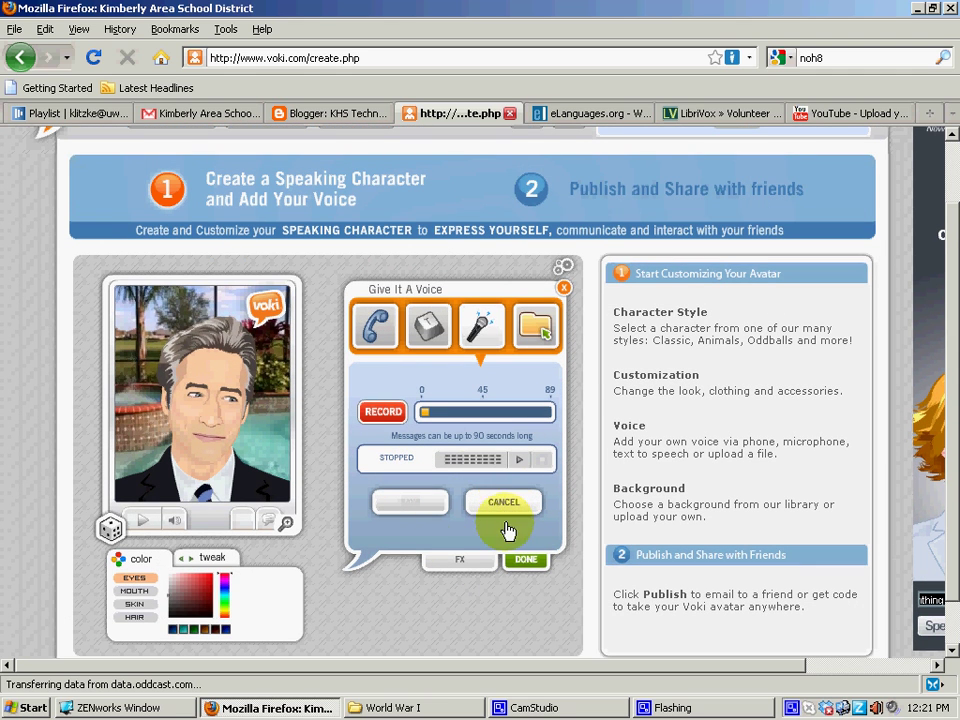
pyautogui.click(563, 289)
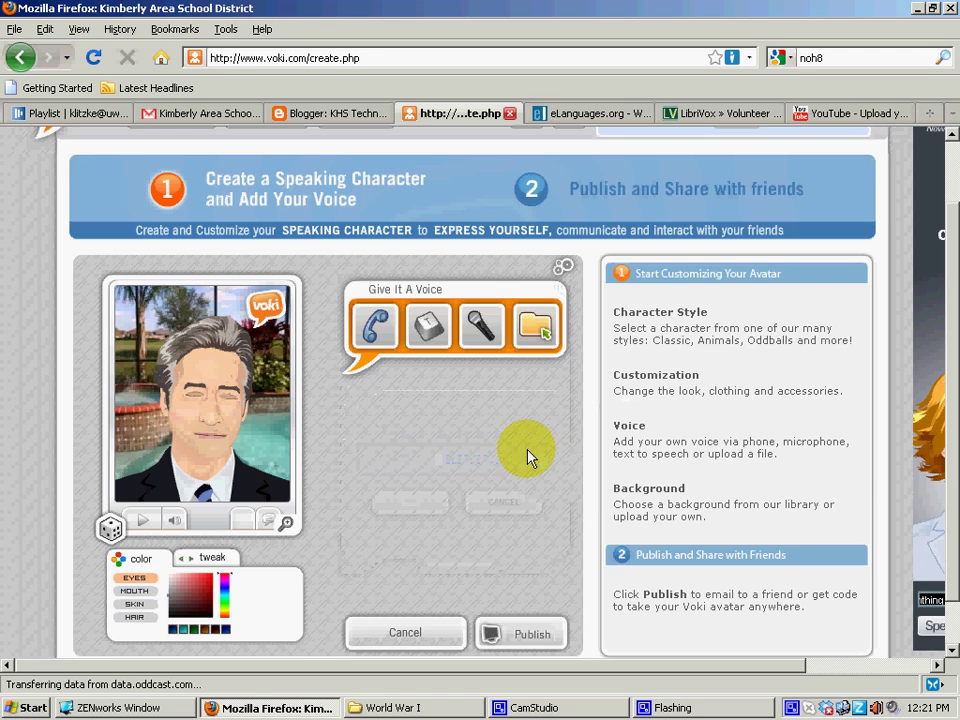
pyautogui.scroll(-1, 495, 466)
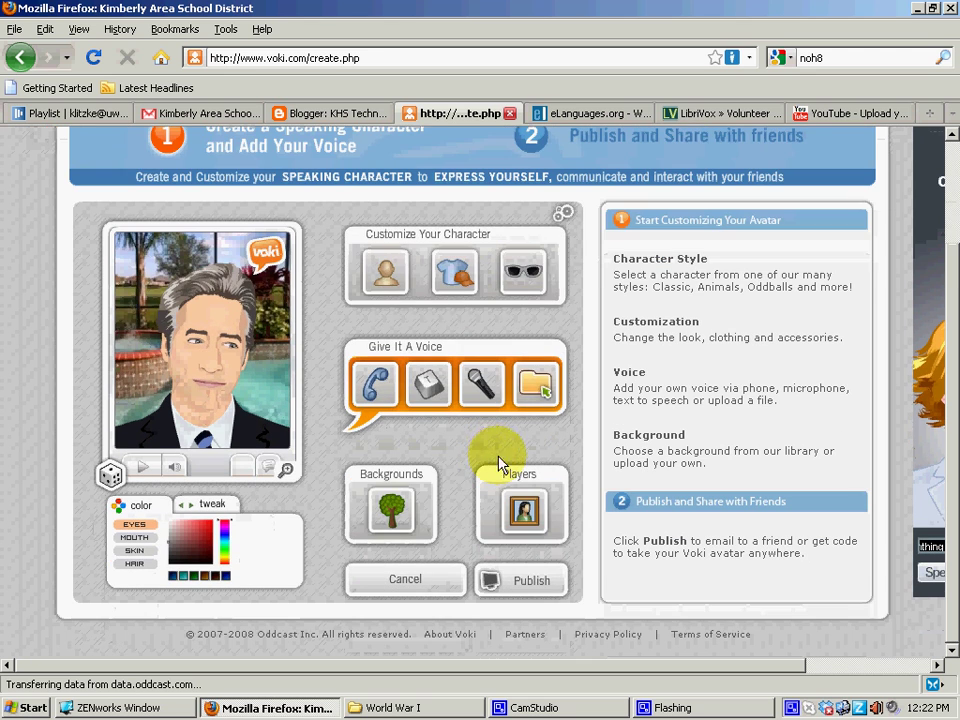
# - Assign the saved clip 'jon' as the avatar's voice after the missing-audio alert
pyautogui.click(520, 582)
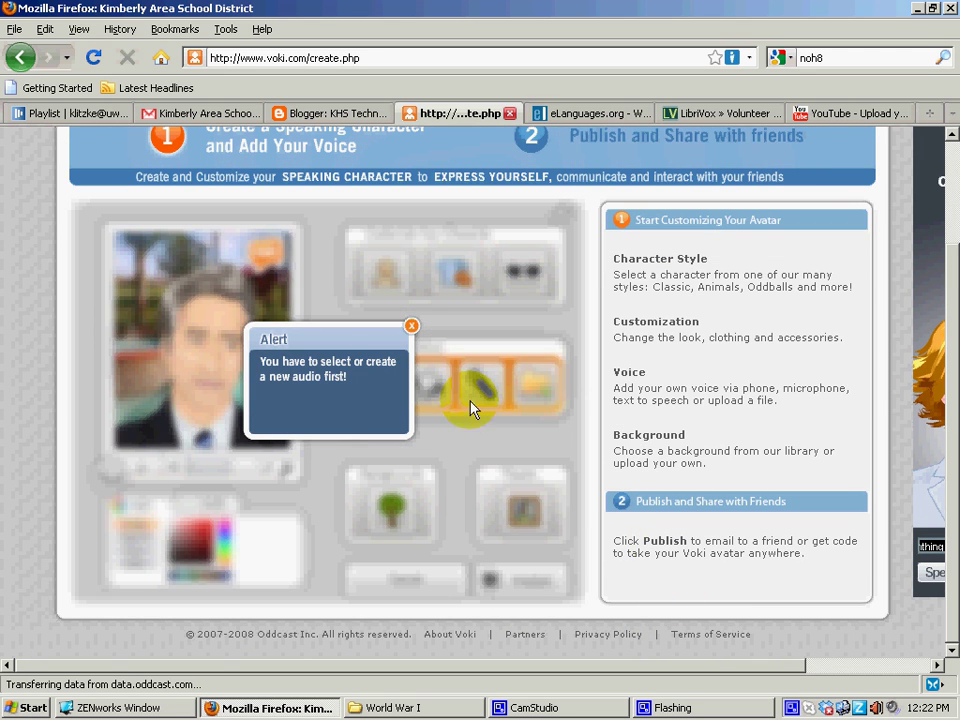
pyautogui.click(410, 333)
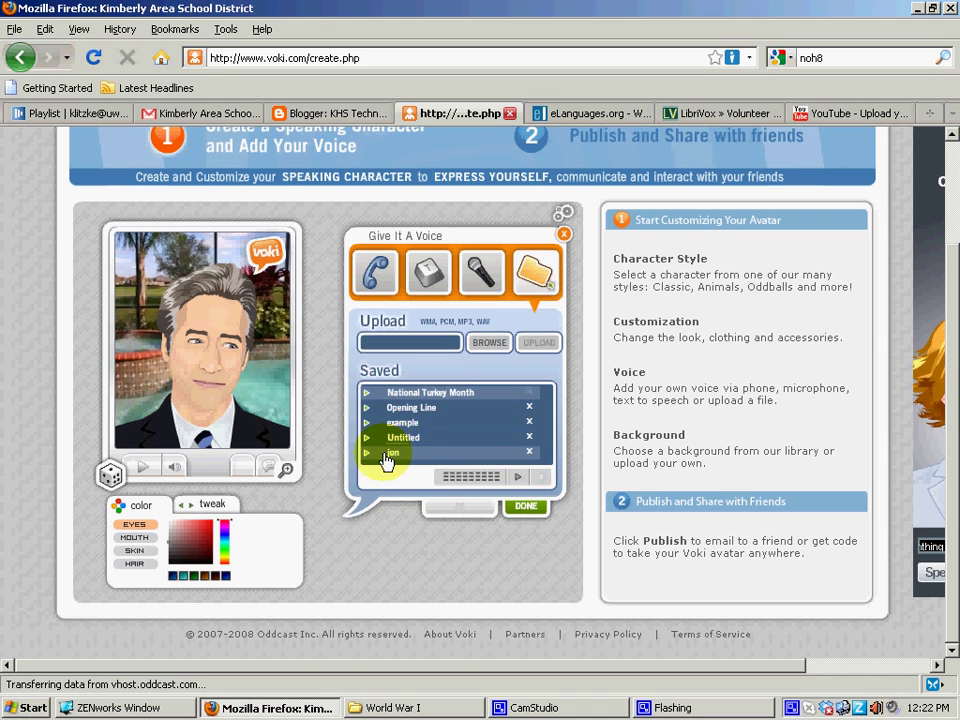
pyautogui.click(388, 453)
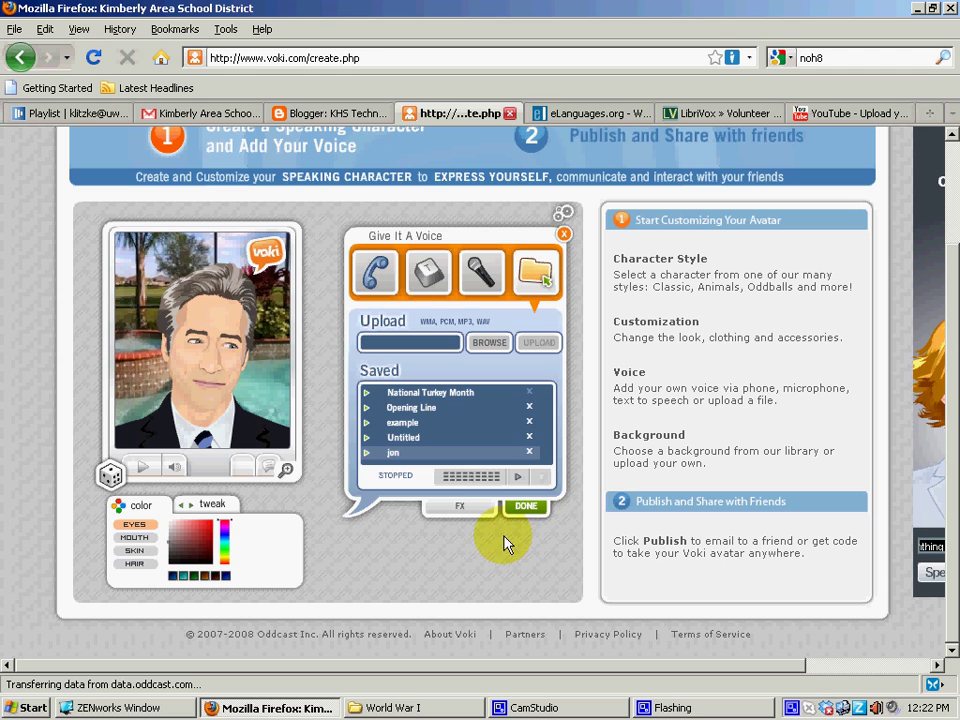
pyautogui.click(530, 507)
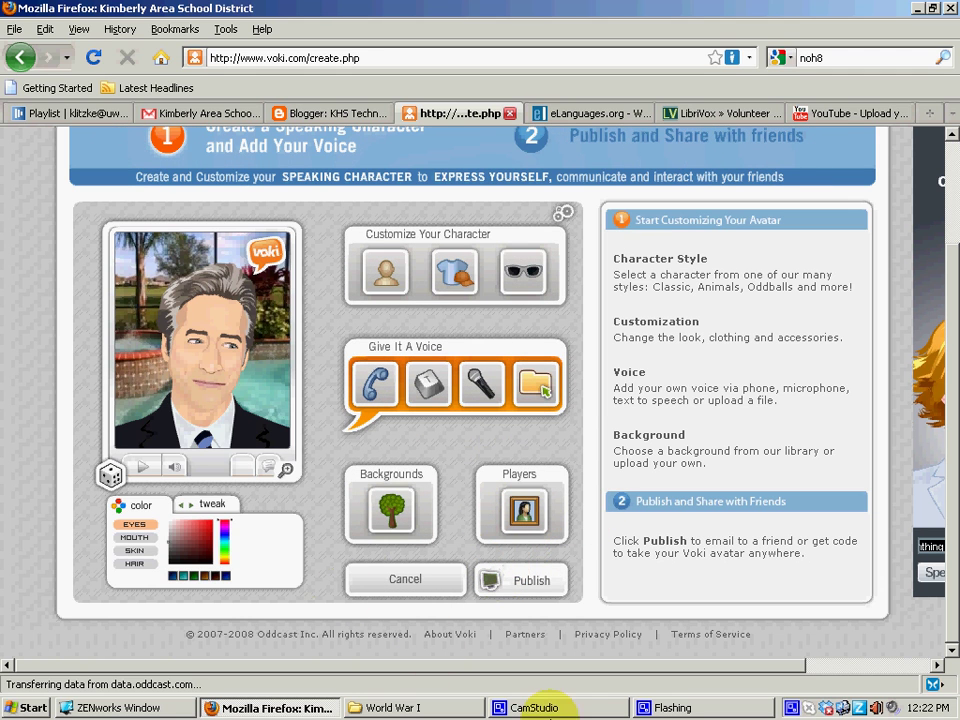
# - Publish the avatar, replacing the Untitled scene title with 'Example', and save it
pyautogui.click(553, 710)
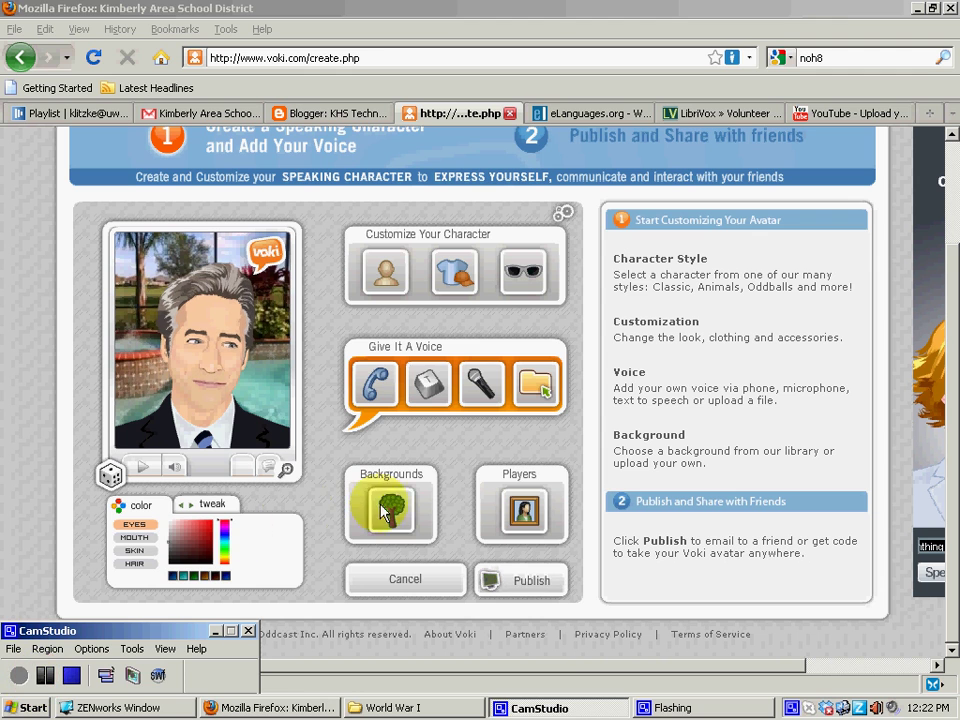
pyautogui.click(505, 588)
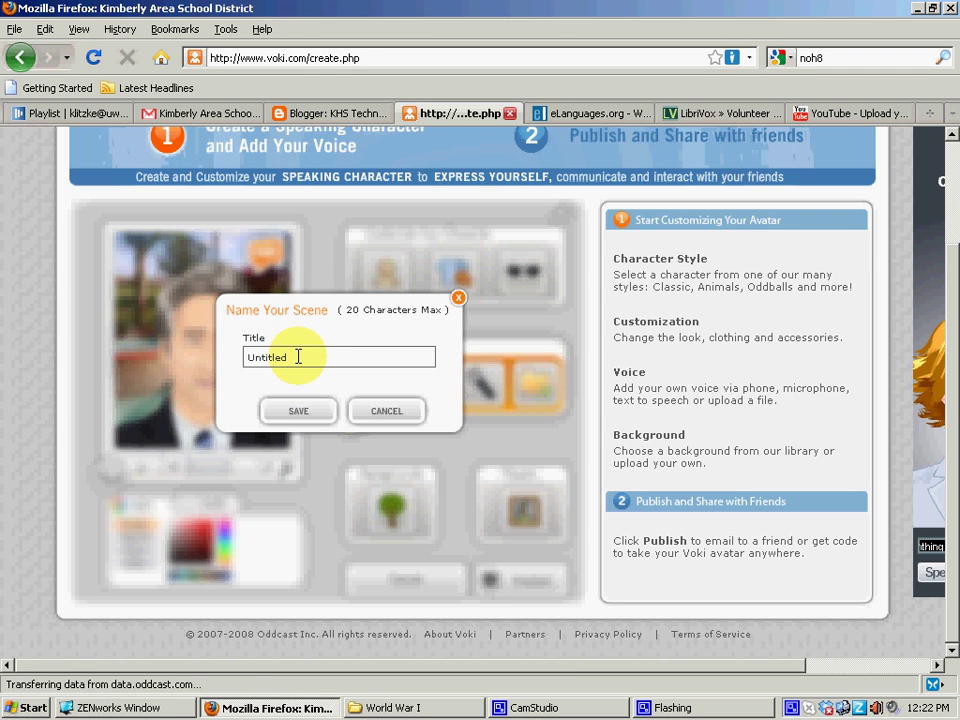
pyautogui.moveTo(298, 356); pyautogui.dragTo(226, 364)
pyautogui.write('Exaqm')
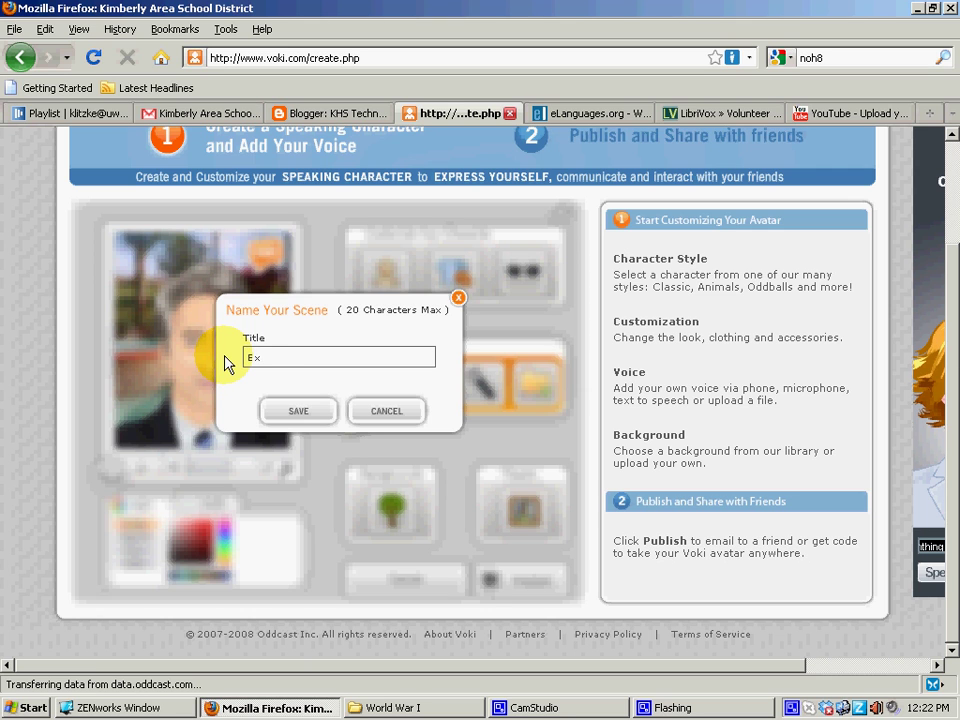
pyautogui.press('BackSpace')
pyautogui.press('BackSpace')
pyautogui.write('mple')
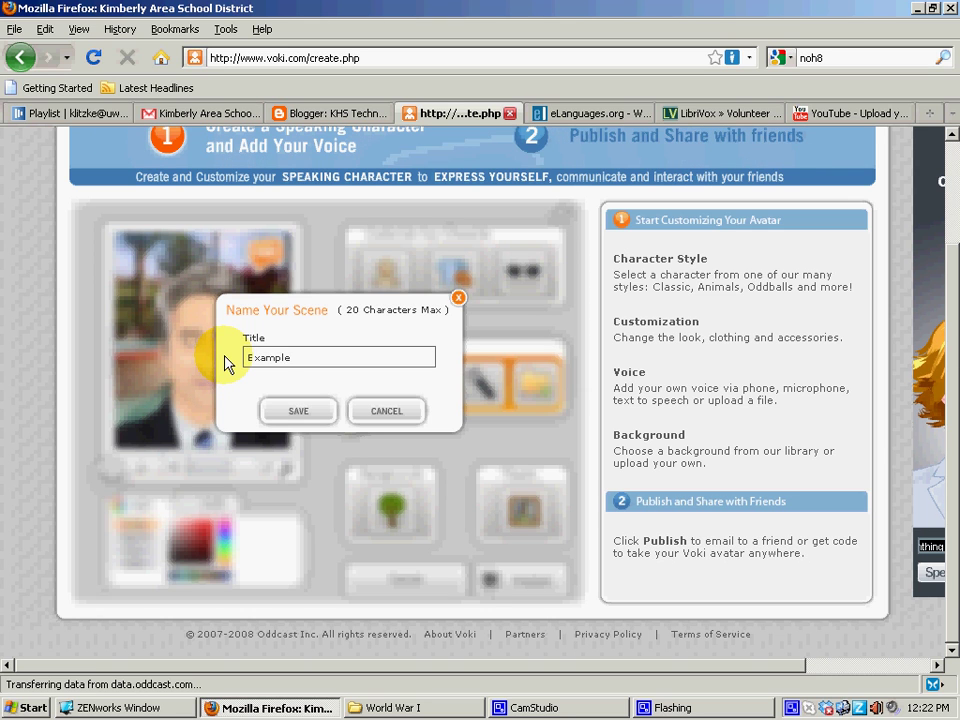
pyautogui.click(300, 413)
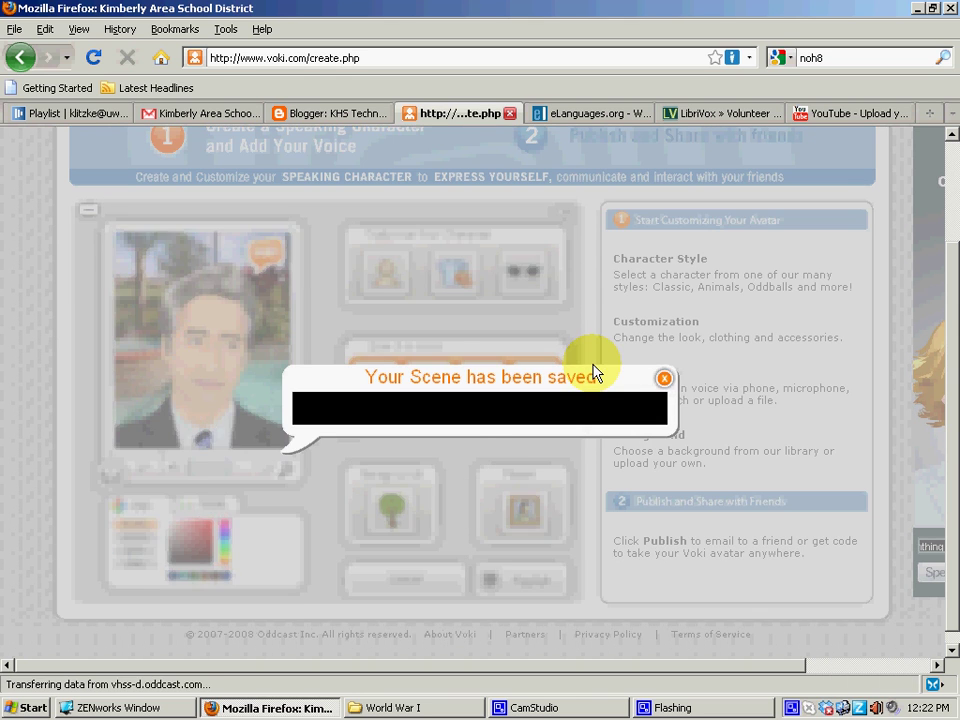
# - Keep the Medium (200 x 267) player size and select the For Most Sites embed code
pyautogui.click(665, 380)
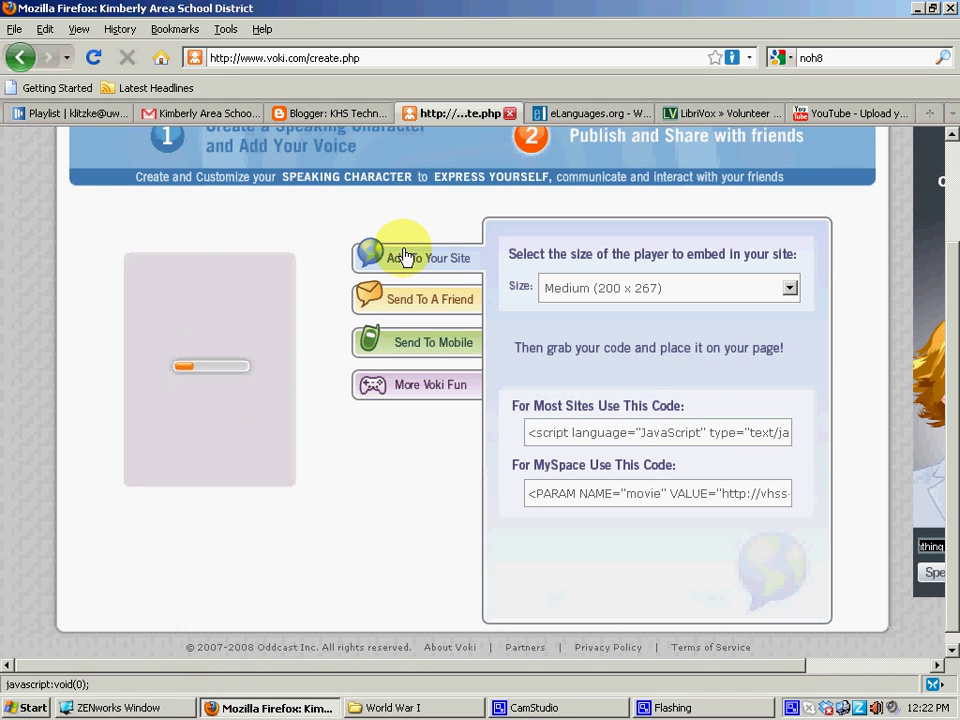
pyautogui.click(791, 289)
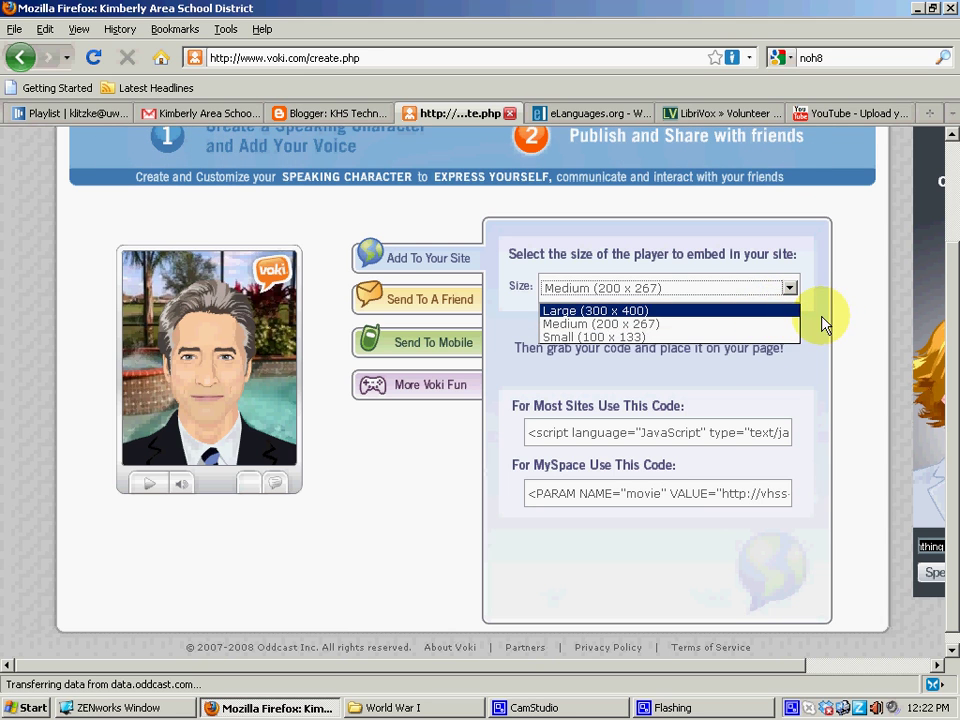
pyautogui.click(821, 326)
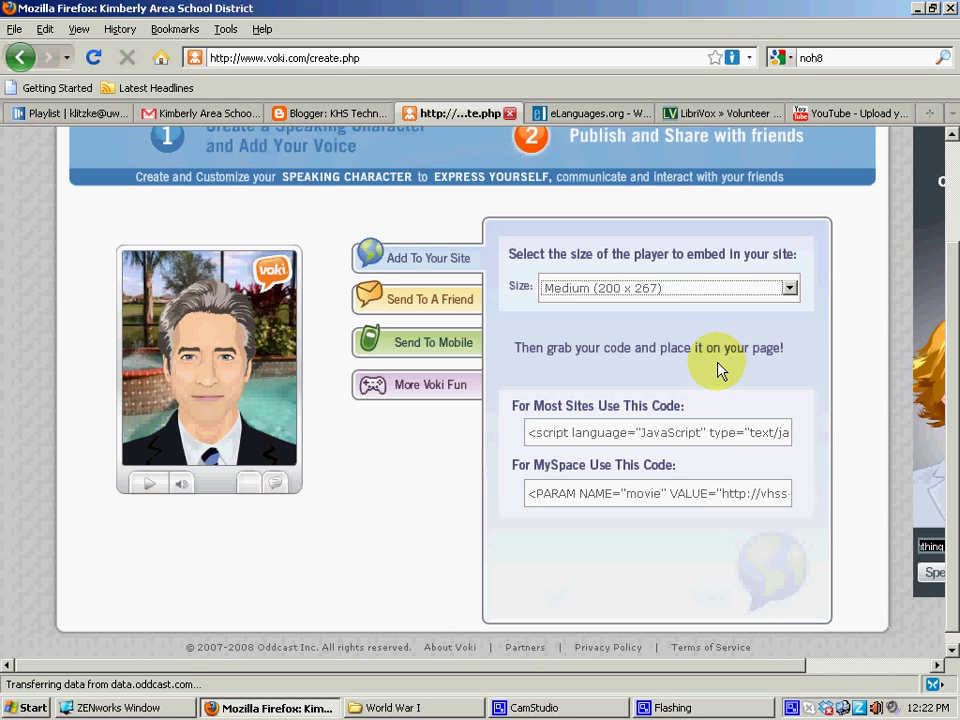
pyautogui.click(627, 441)
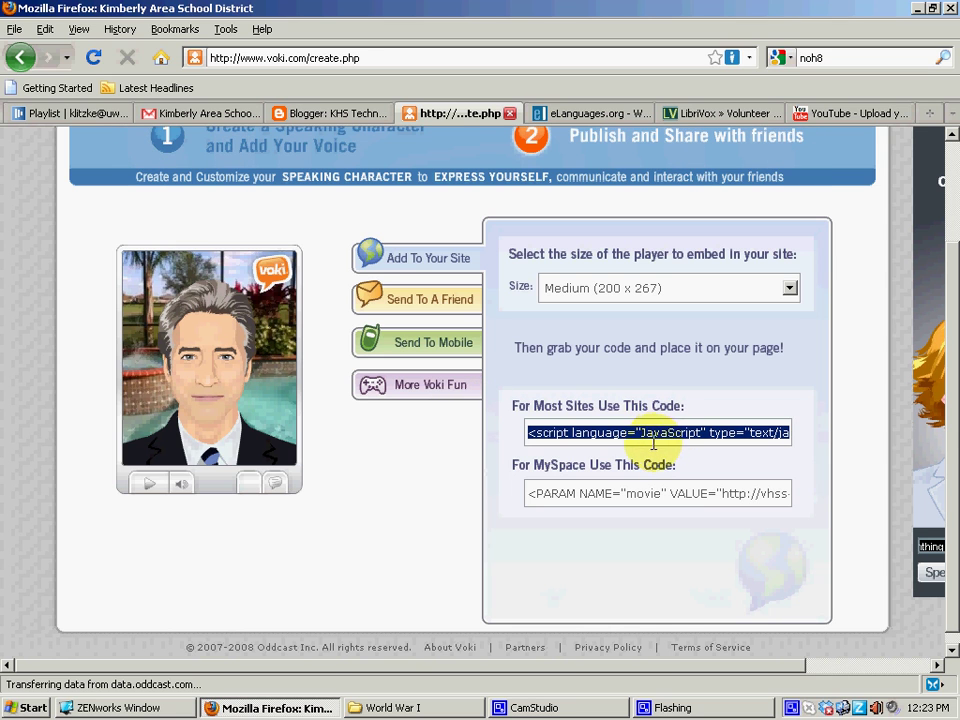
pyautogui.click(523, 707)
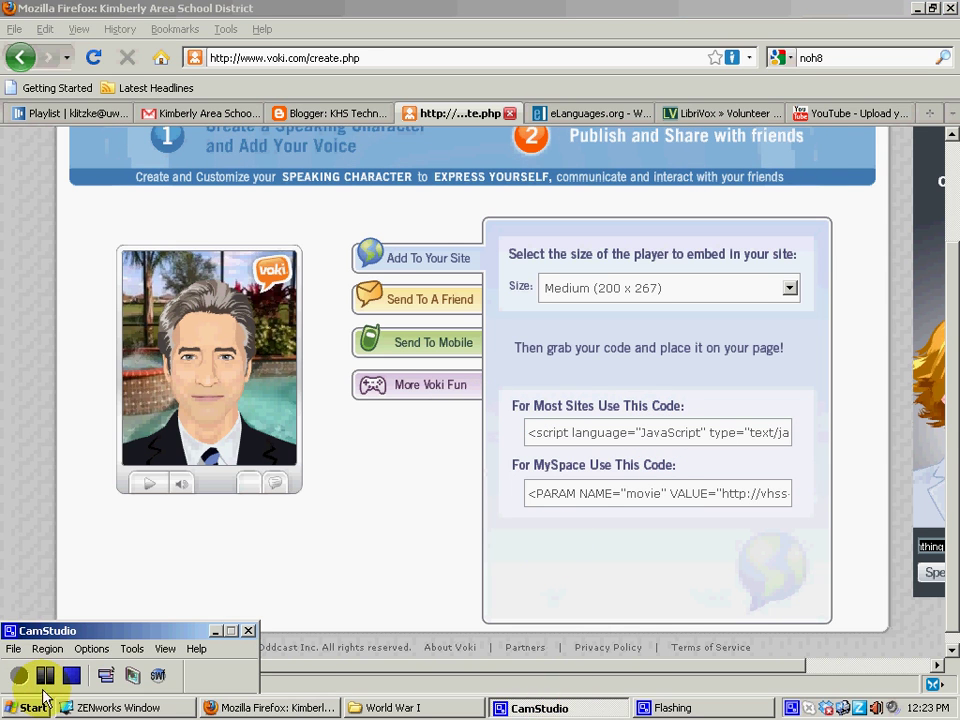